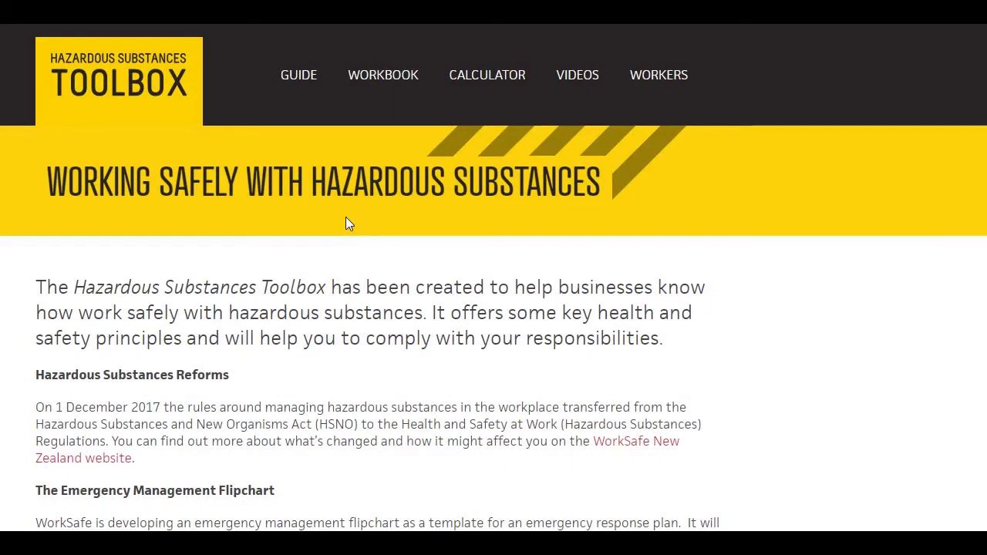
# Open the Hazardous Substances Calculator page and accept its disclaimer
pyautogui.click(486, 93)
pyautogui.click(486, 93)
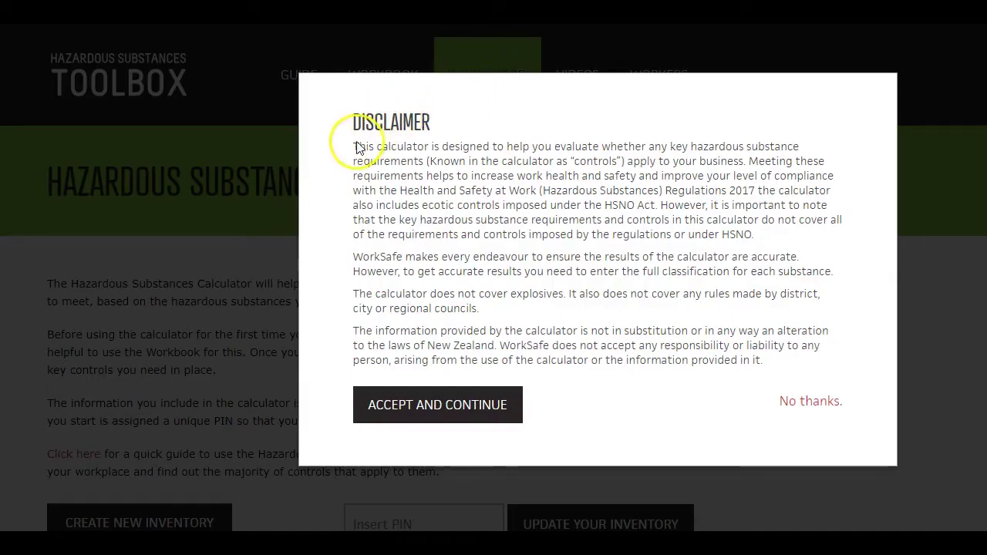
pyautogui.click(370, 397)
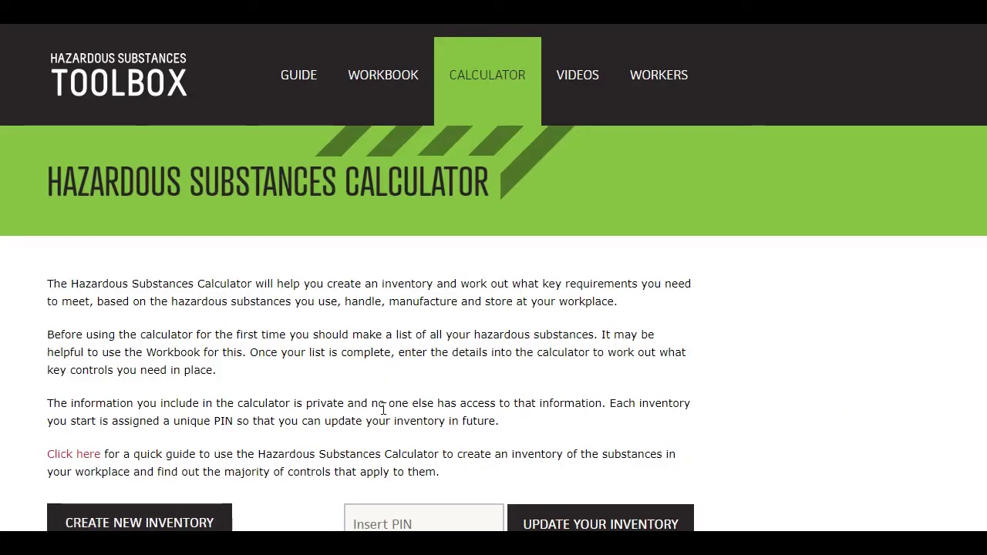
pyautogui.scroll(-4, 382, 412)
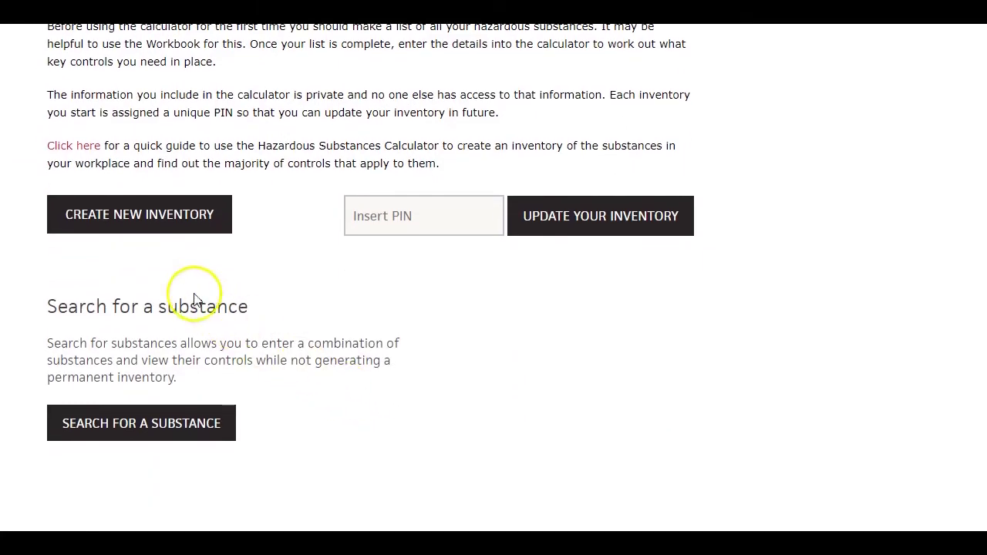
# Create a new inventory named 'Video Demo' with the type set to Closed
pyautogui.click(140, 216)
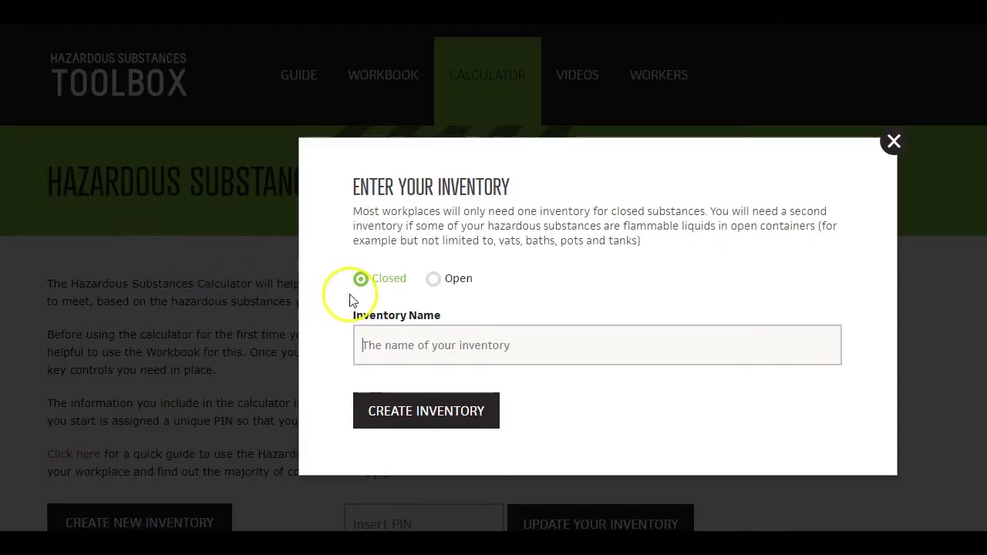
pyautogui.click(433, 279)
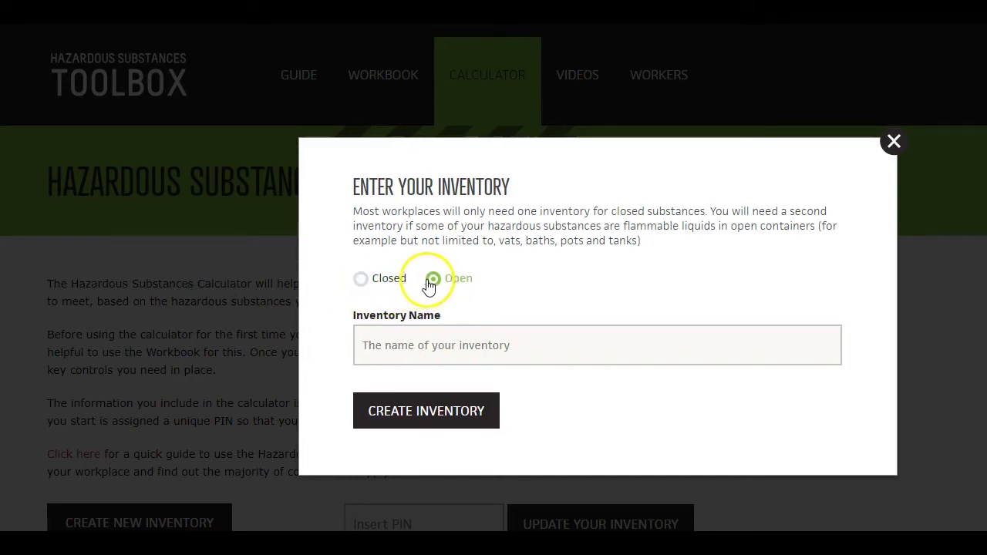
pyautogui.click(363, 283)
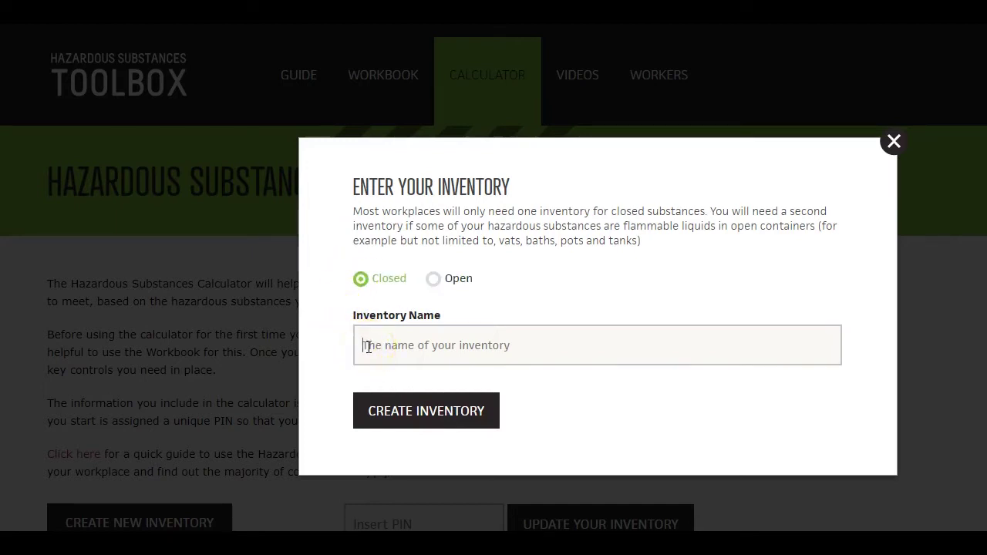
pyautogui.write('Video Demo')
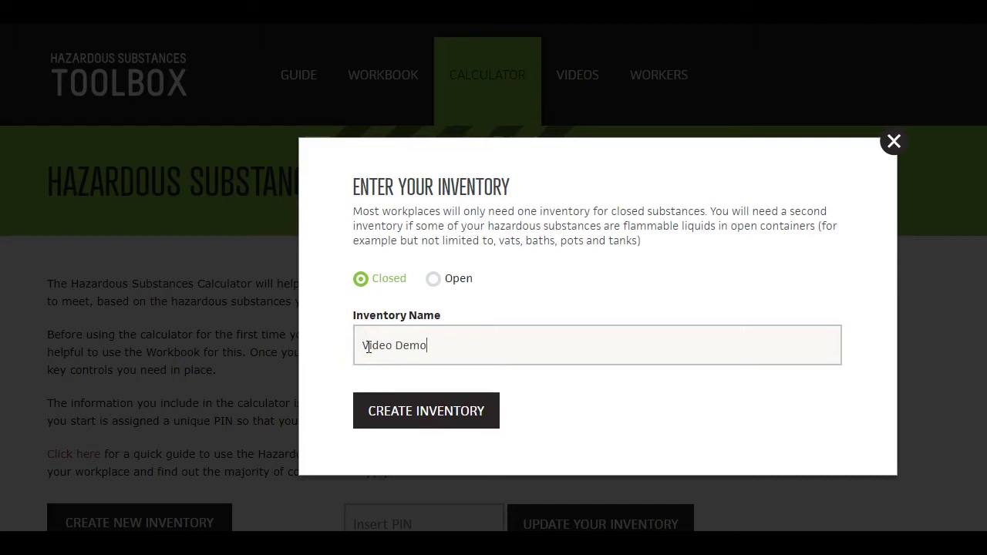
pyautogui.click(378, 425)
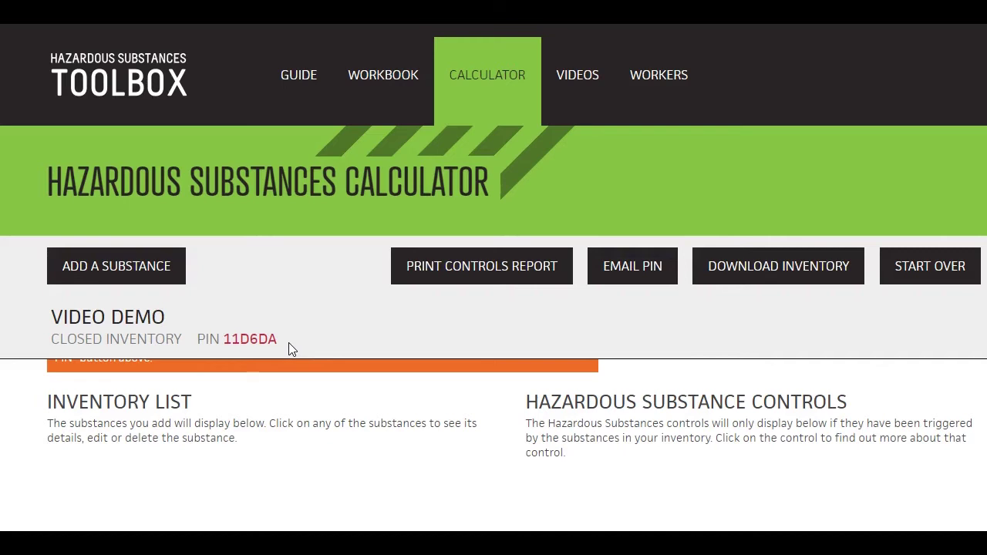
# Bring up the Email PIN form for the Video Demo inventory
pyautogui.click(324, 345)
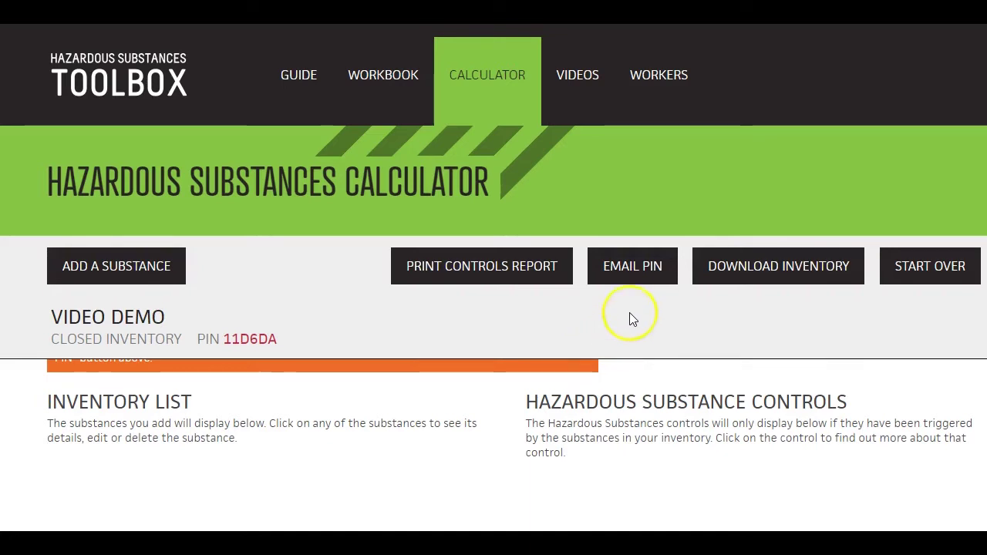
pyautogui.click(634, 270)
pyautogui.click(123, 276)
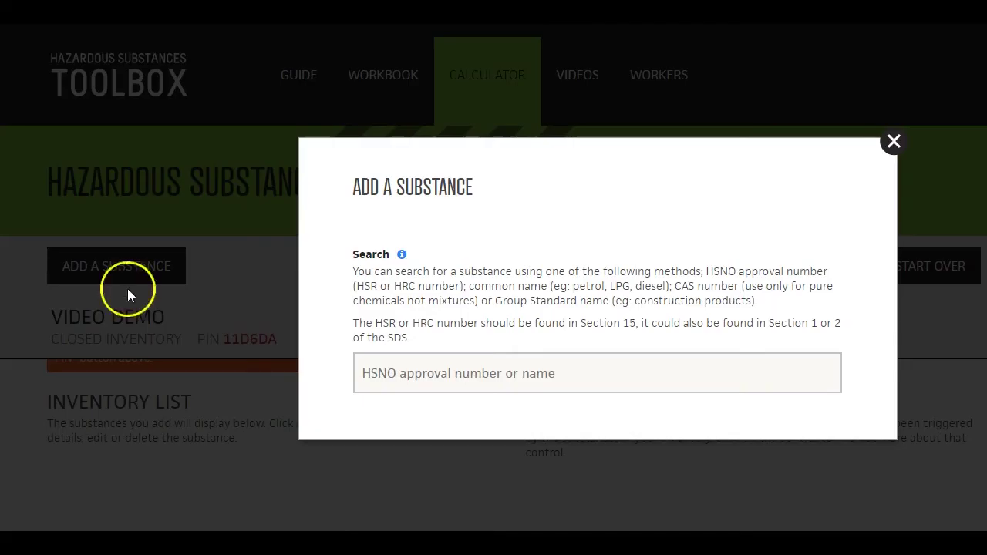
pyautogui.click(384, 379)
pyautogui.write('Di')
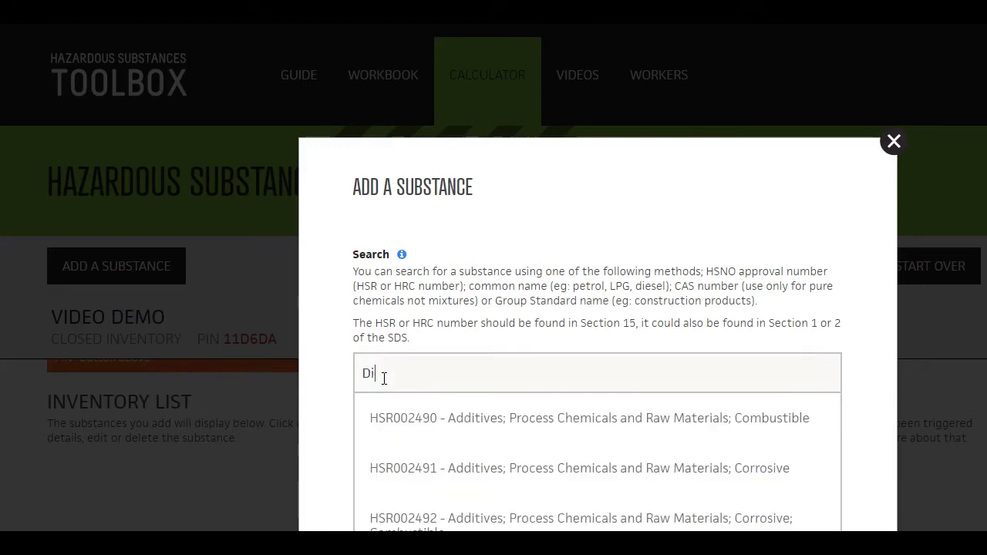
pyautogui.write('esel')
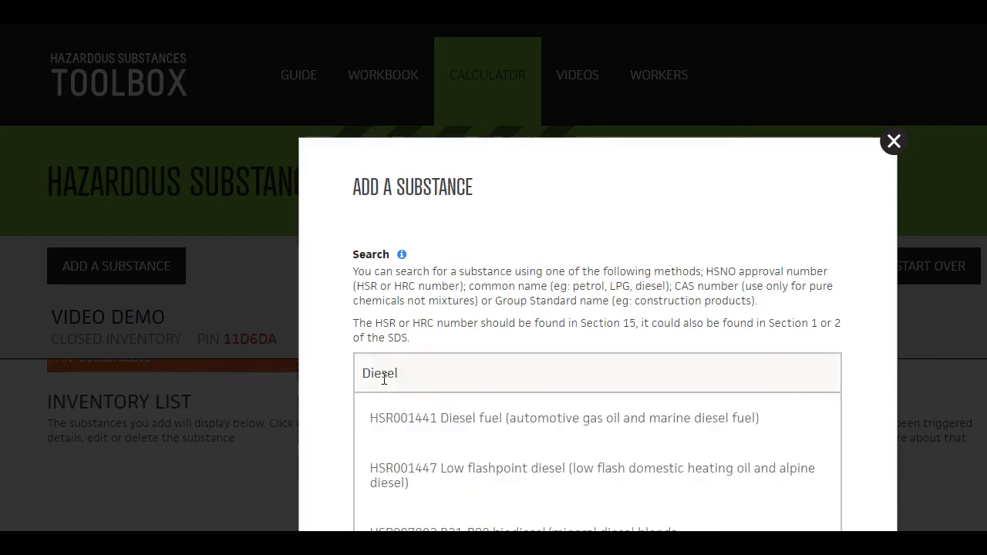
pyautogui.click(384, 423)
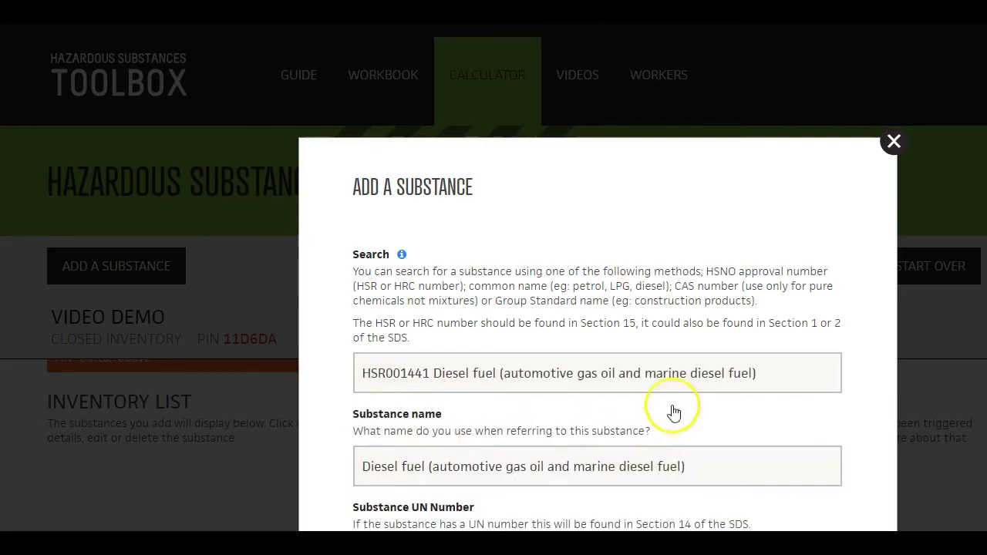
pyautogui.click(894, 144)
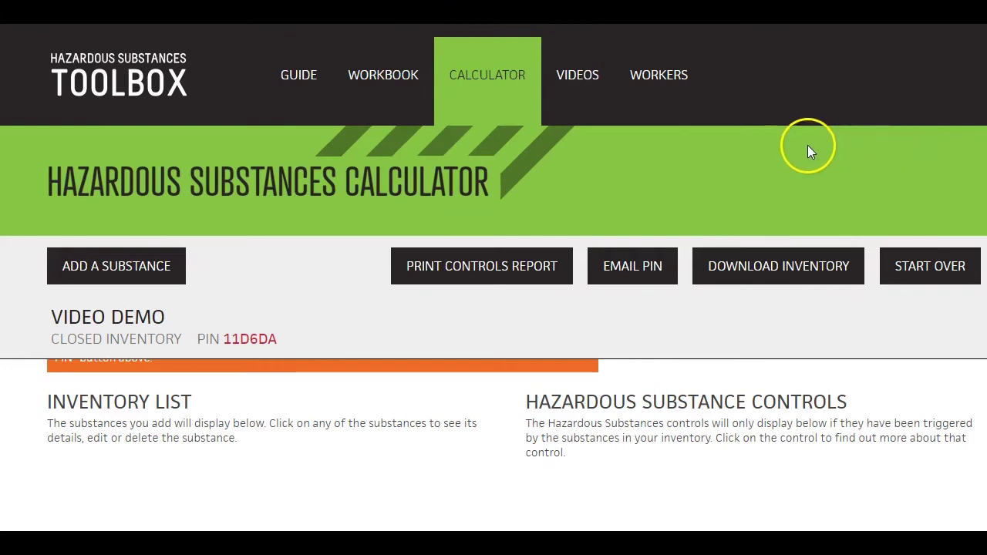
pyautogui.click(155, 261)
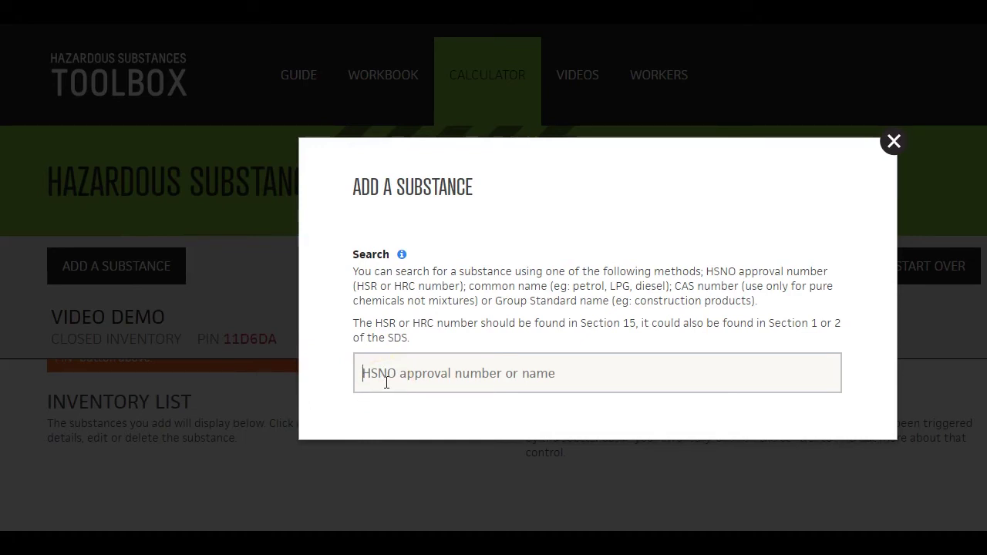
pyautogui.write('002')
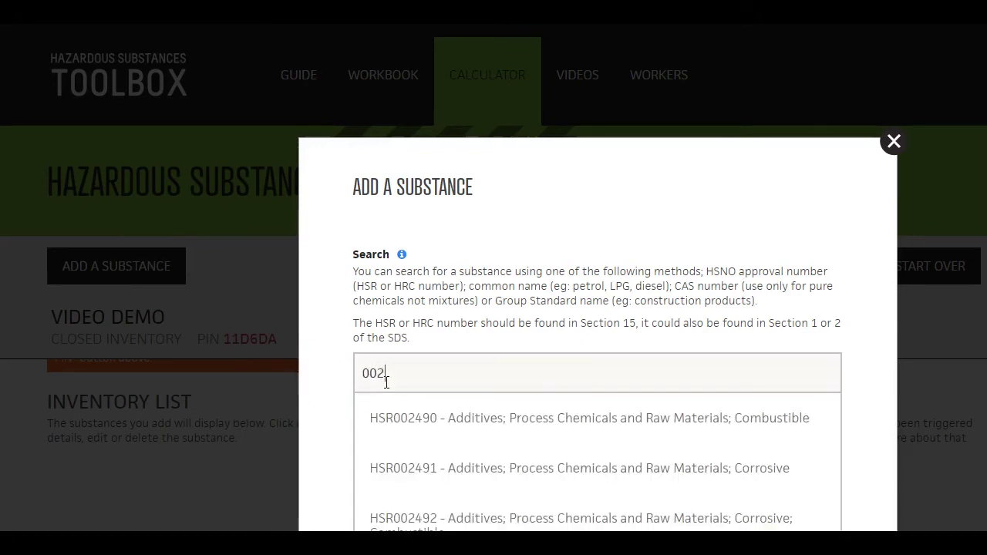
pyautogui.write('662')
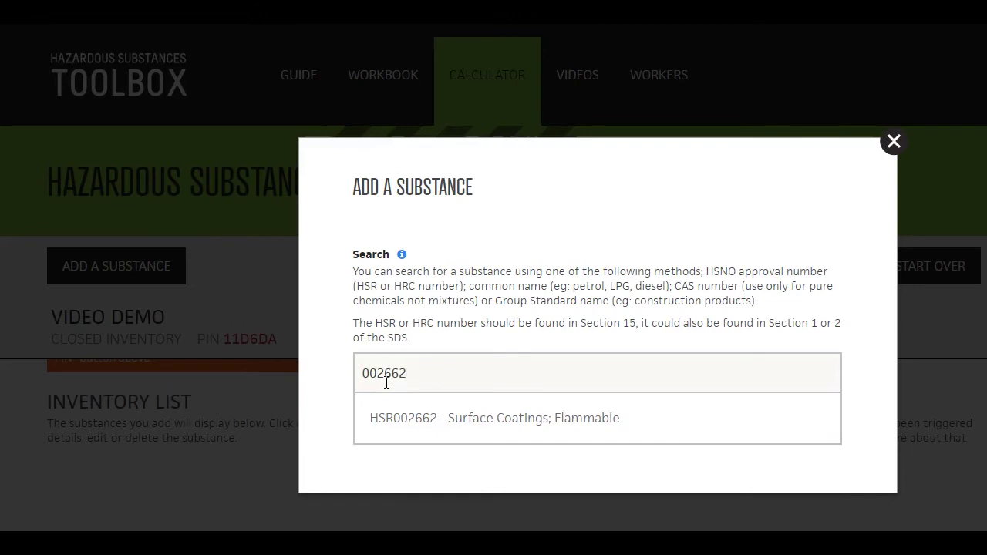
pyautogui.click(398, 418)
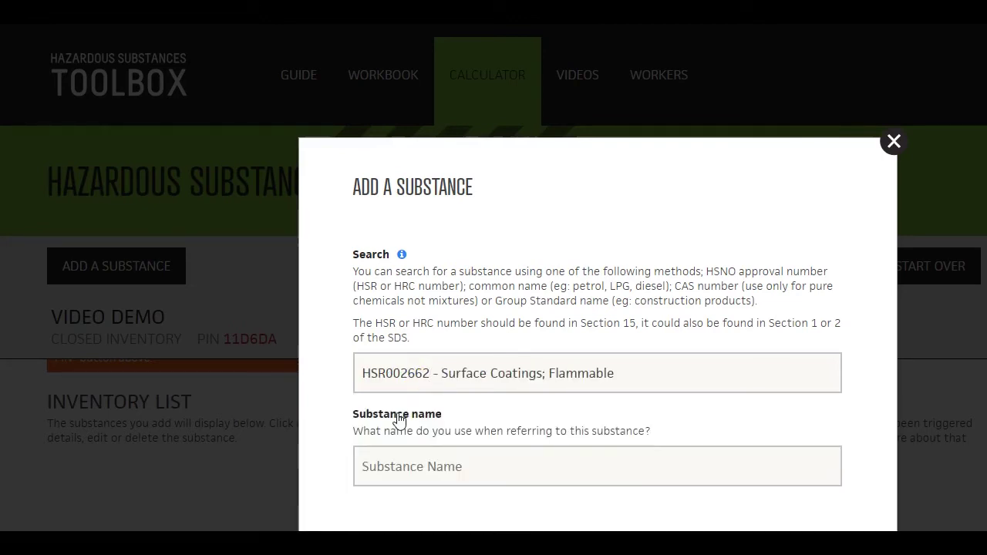
pyautogui.click(894, 144)
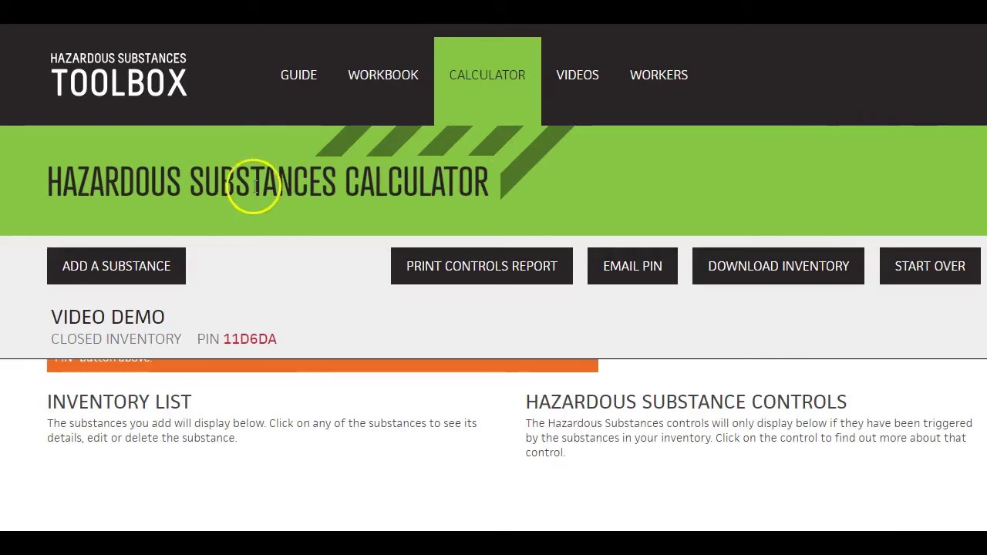
# Start a new substance by searching 'Surface' and choosing HSR002662 Surface Coatings; Flammable
pyautogui.click(133, 266)
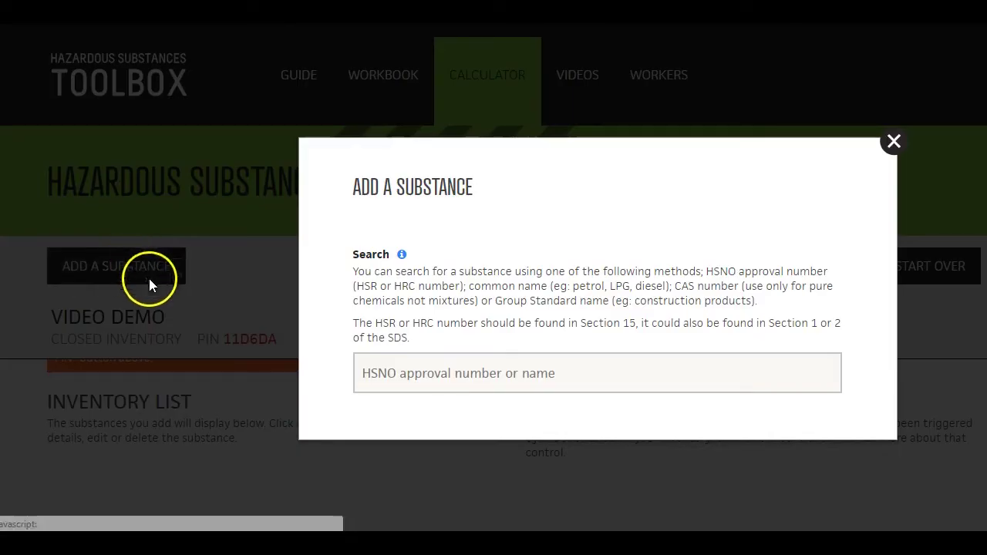
pyautogui.click(370, 375)
pyautogui.write('Sur')
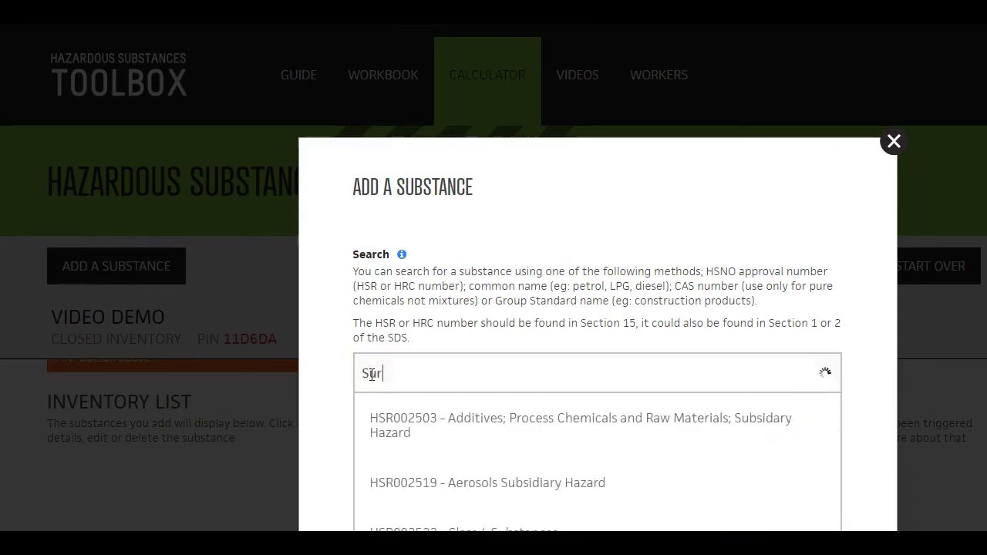
pyautogui.write('face')
pyautogui.scroll(-3, 404, 420)
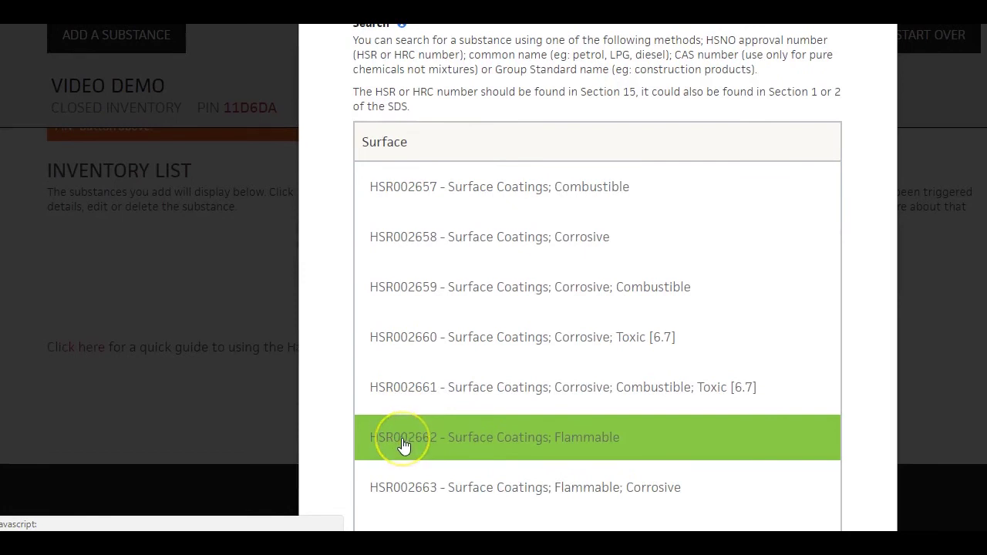
pyautogui.click(404, 440)
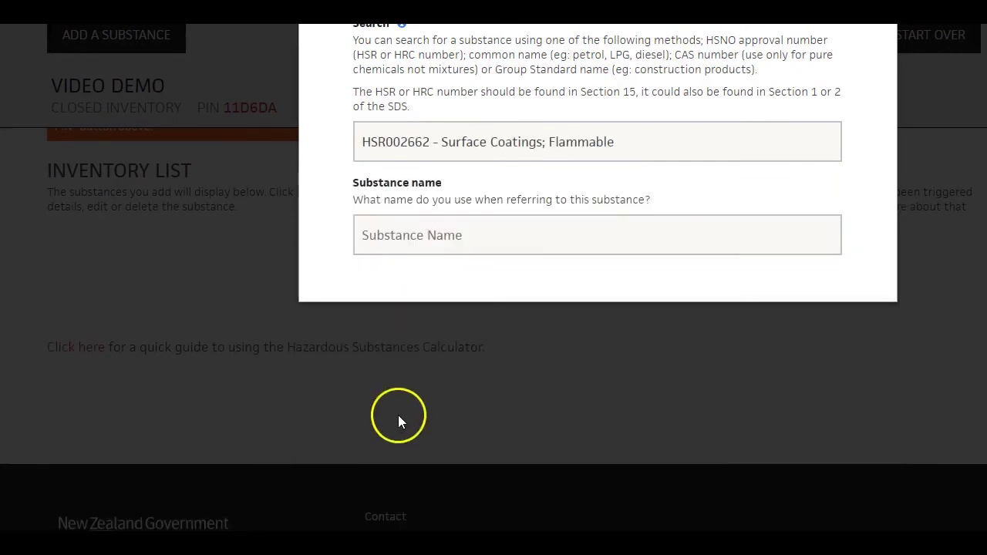
pyautogui.scroll(2, 398, 415)
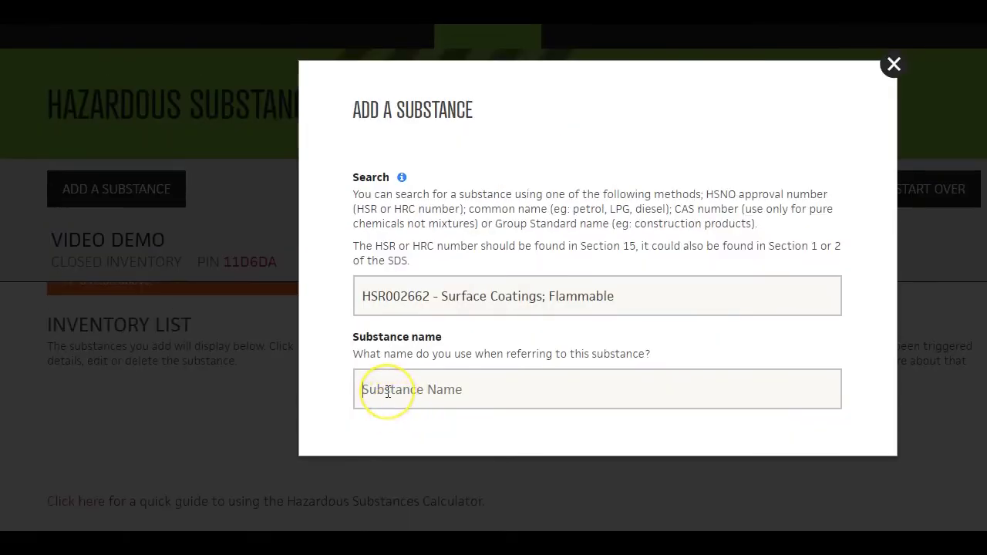
# Name it Paint X with UN number 1133 and storage note 'Keep away from heat and sparks.'
pyautogui.write('Paint X')
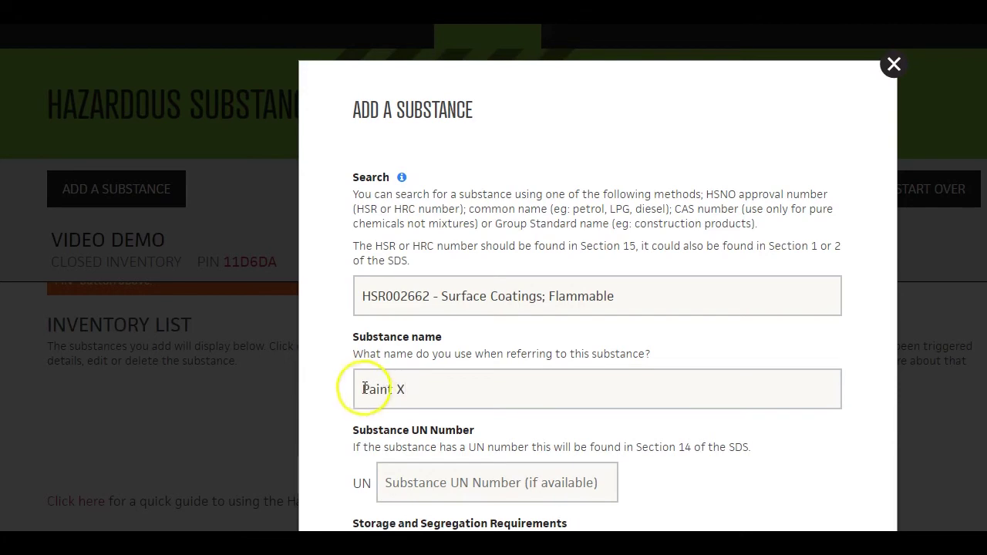
pyautogui.scroll(-2, 371, 382)
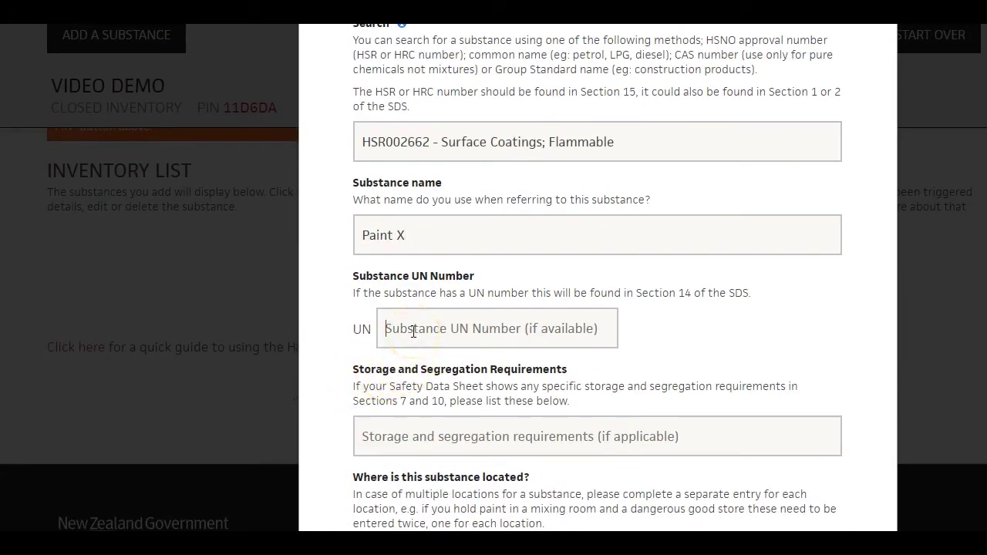
pyautogui.write('11')
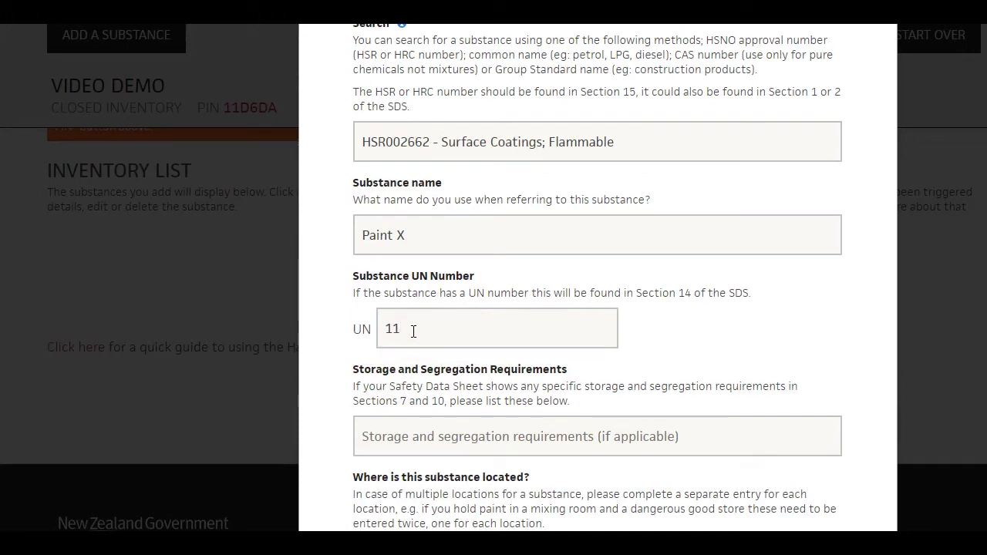
pyautogui.write('33')
pyautogui.scroll(-2, 337, 335)
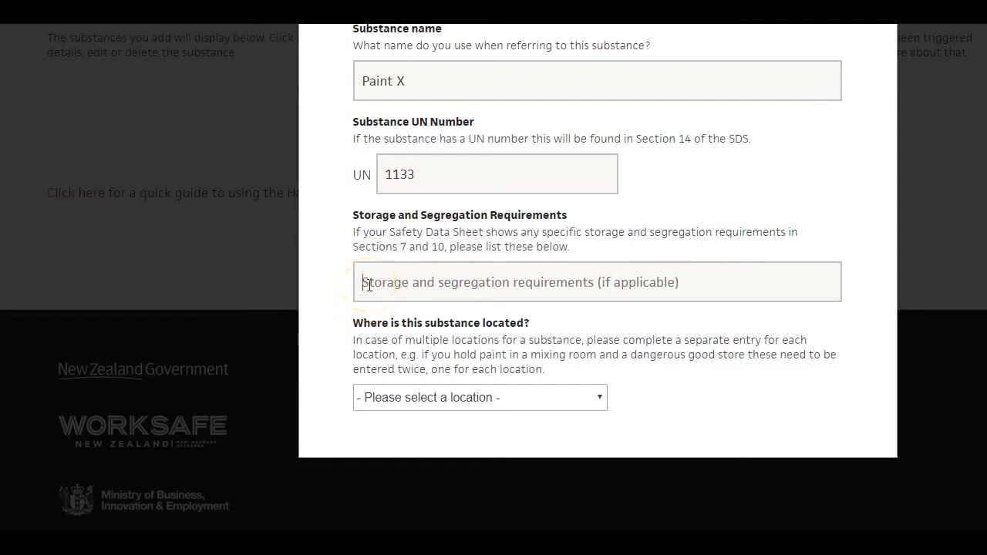
pyautogui.write('Keep away from heat and sparks.')
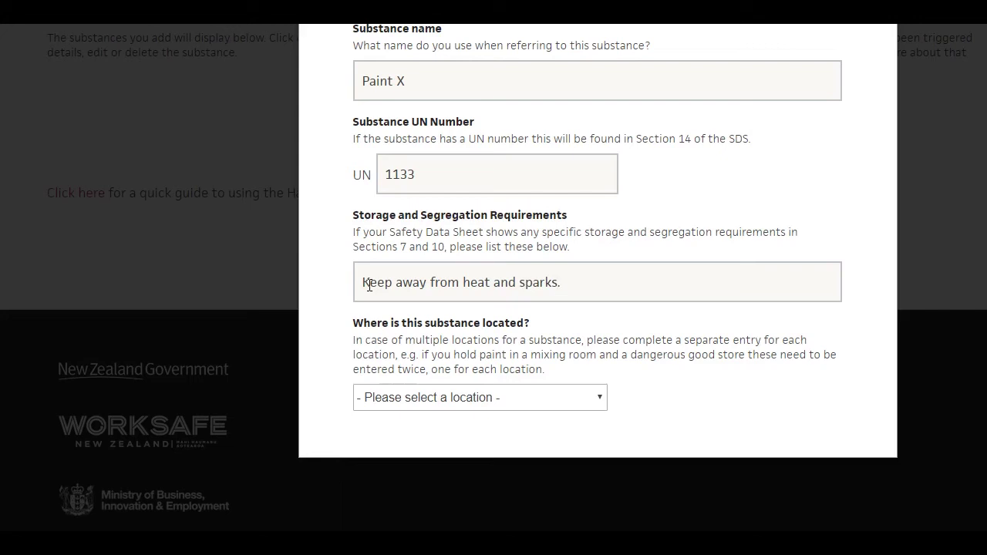
pyautogui.click(340, 286)
pyautogui.click(600, 399)
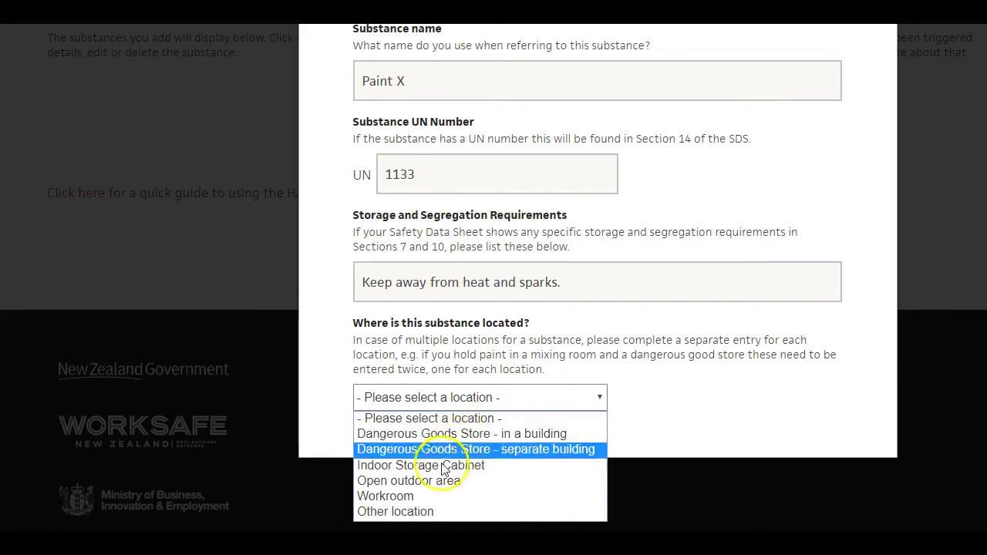
# Set Paint X's location to Workroom and answer No to known HSNO classifications
pyautogui.click(422, 499)
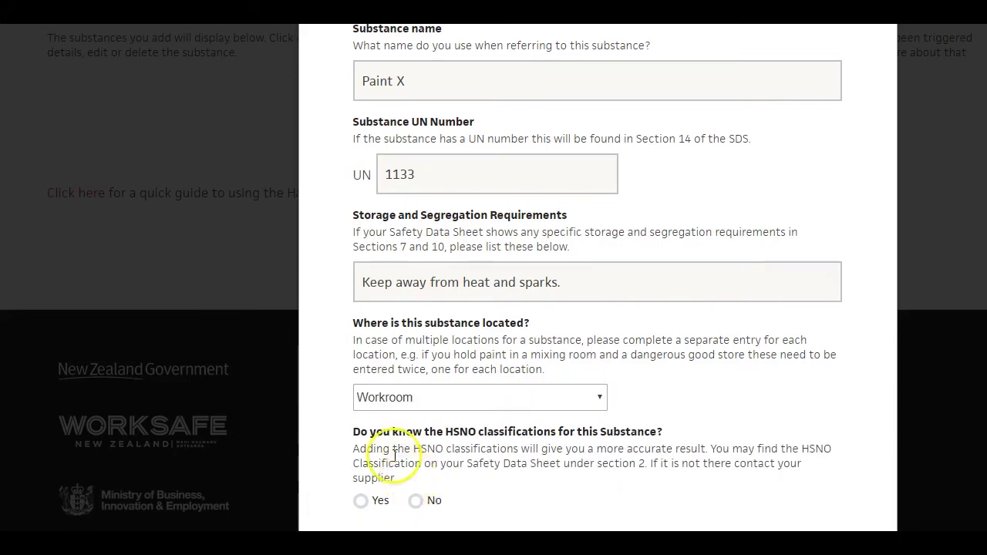
pyautogui.scroll(-1, 381, 463)
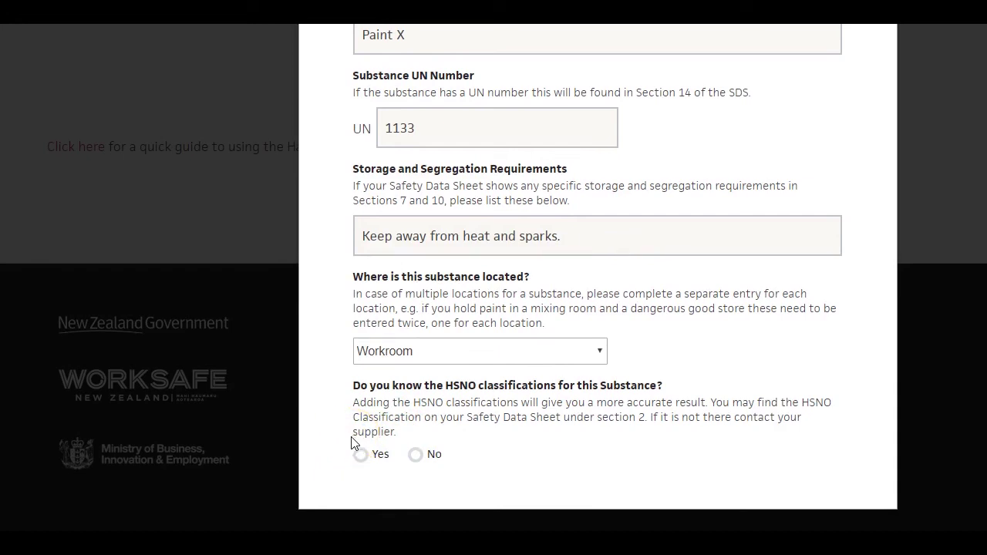
pyautogui.click(360, 456)
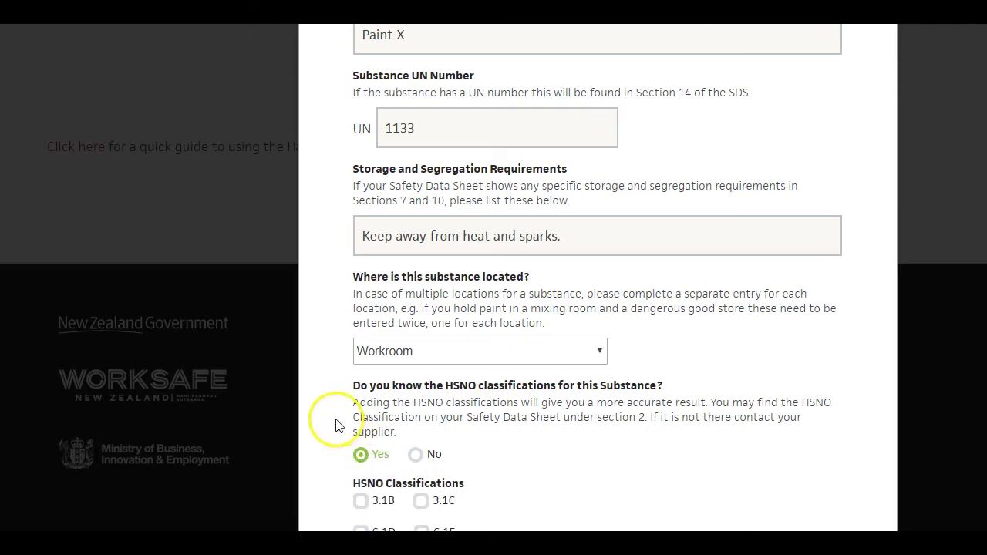
pyautogui.scroll(-4, 335, 425)
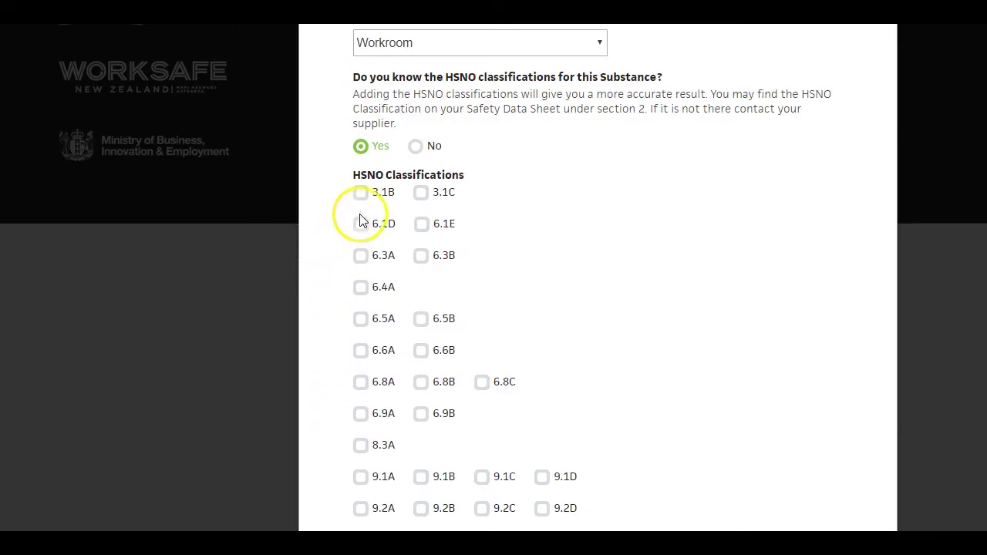
pyautogui.click(415, 146)
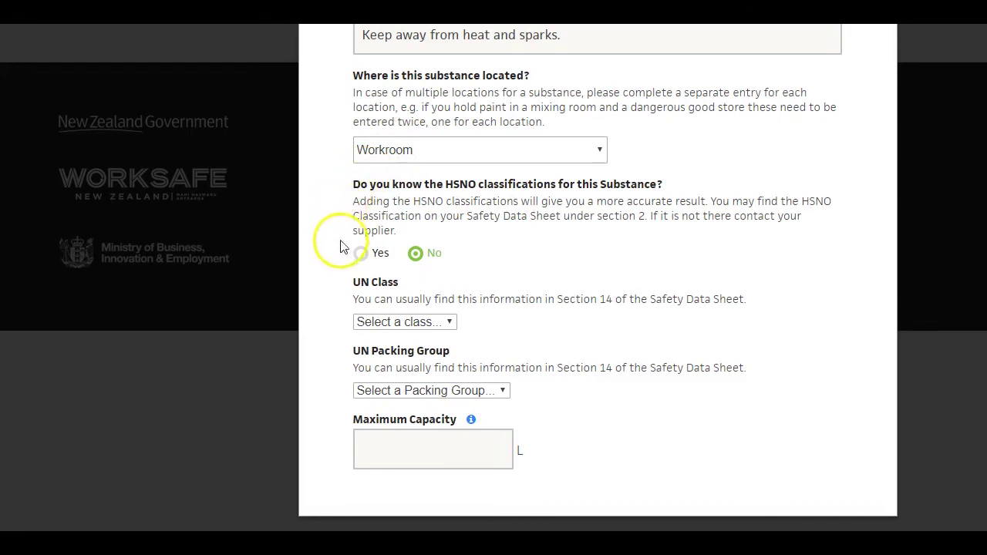
# Set Paint X's UN class to 3 and packing group to 2
pyautogui.click(452, 322)
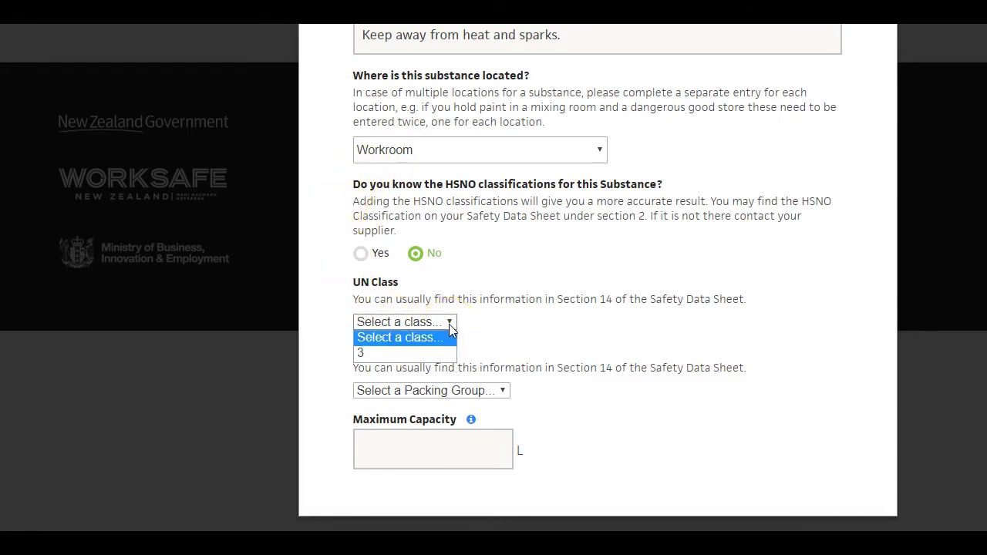
pyautogui.click(414, 354)
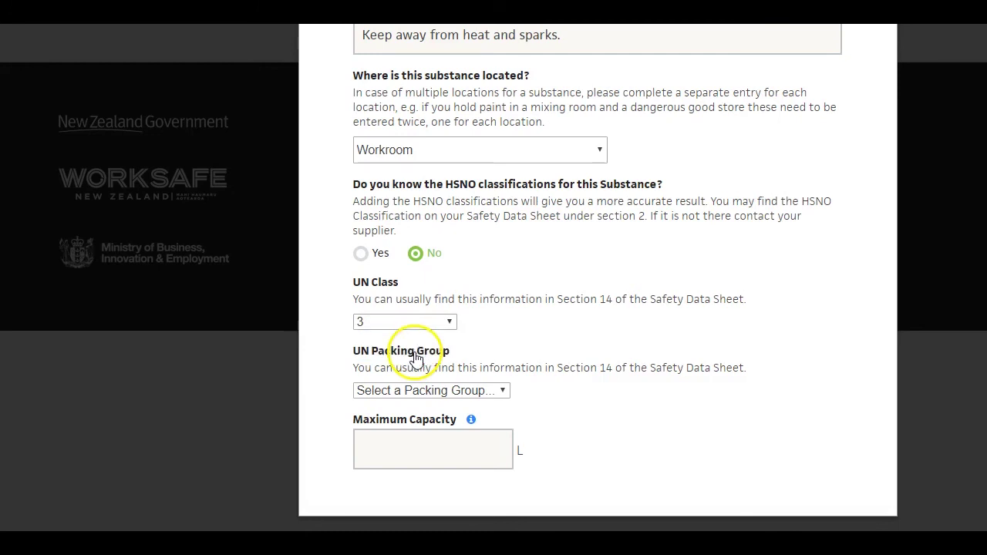
pyautogui.click(498, 394)
pyautogui.click(419, 424)
# Mark it over 5L, not stationary, 50 L maximum capacity, and add it to the inventory
pyautogui.scroll(-2, 419, 428)
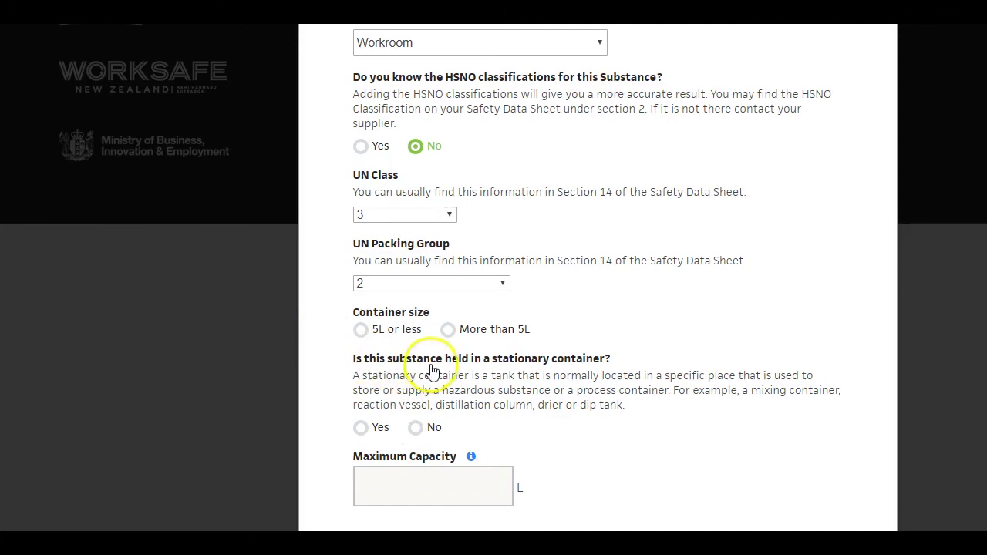
pyautogui.click(446, 332)
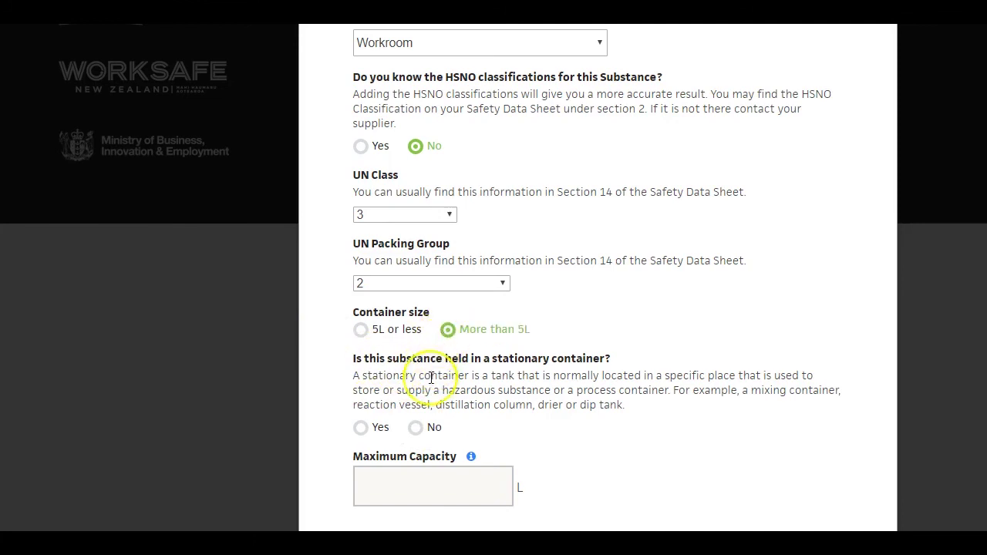
pyautogui.click(416, 430)
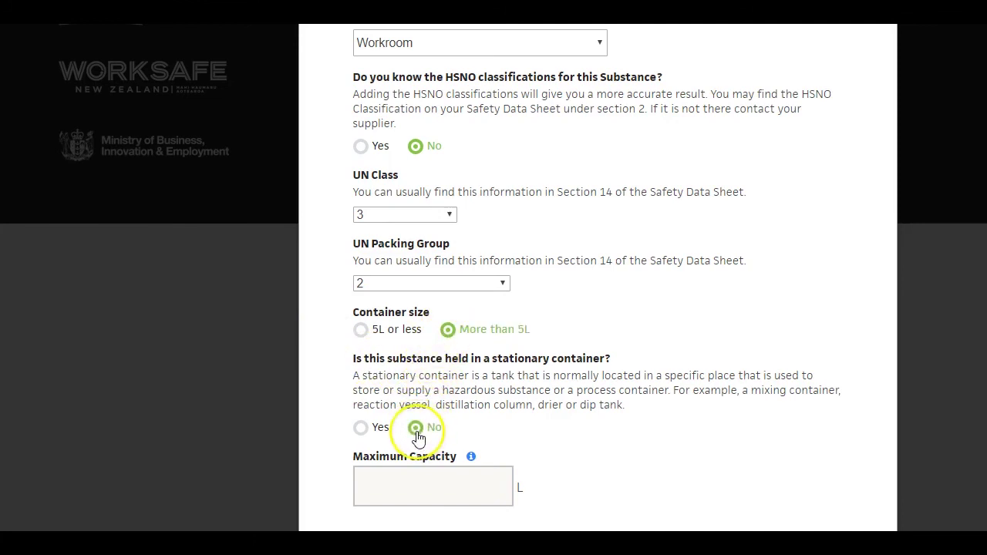
pyautogui.click(474, 491)
pyautogui.write('50')
pyautogui.scroll(-2, 408, 412)
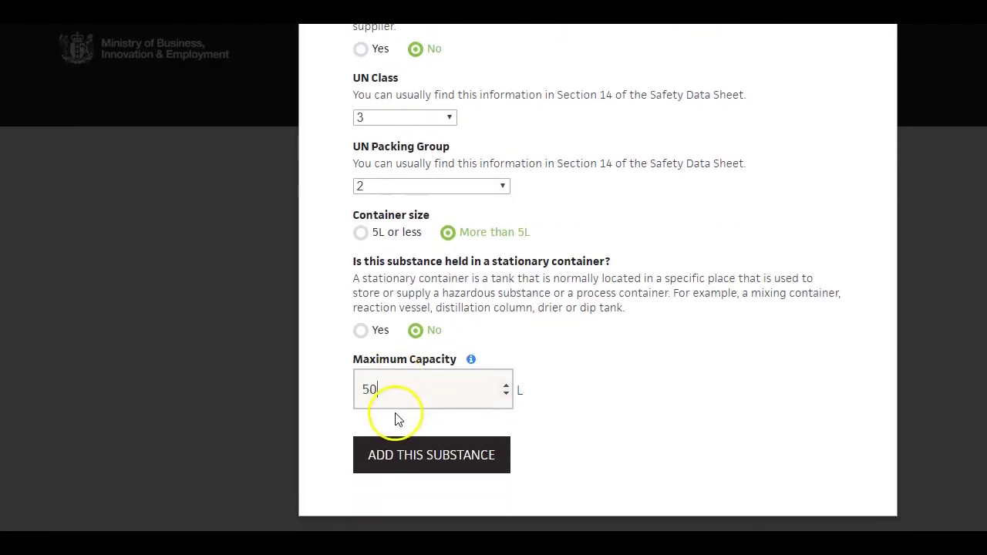
pyautogui.click(408, 467)
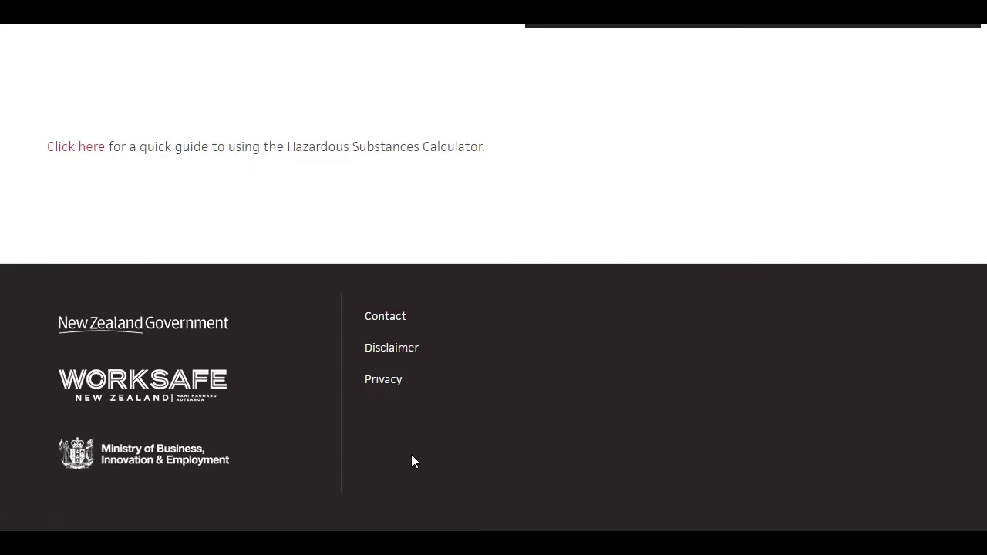
# Expand Paint X and open its Hazardous Areas and Generic Controls sections
pyautogui.scroll(4, 334, 367)
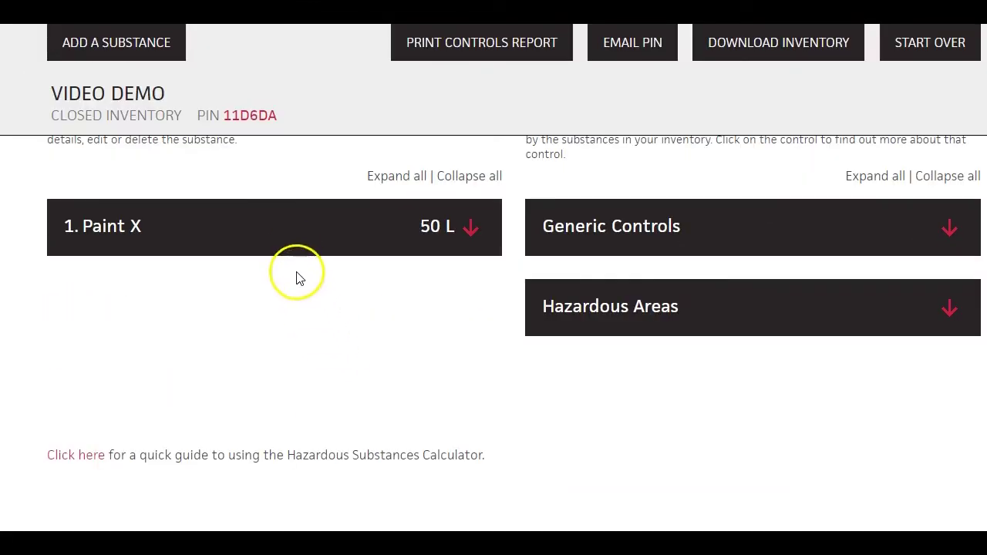
pyautogui.click(292, 244)
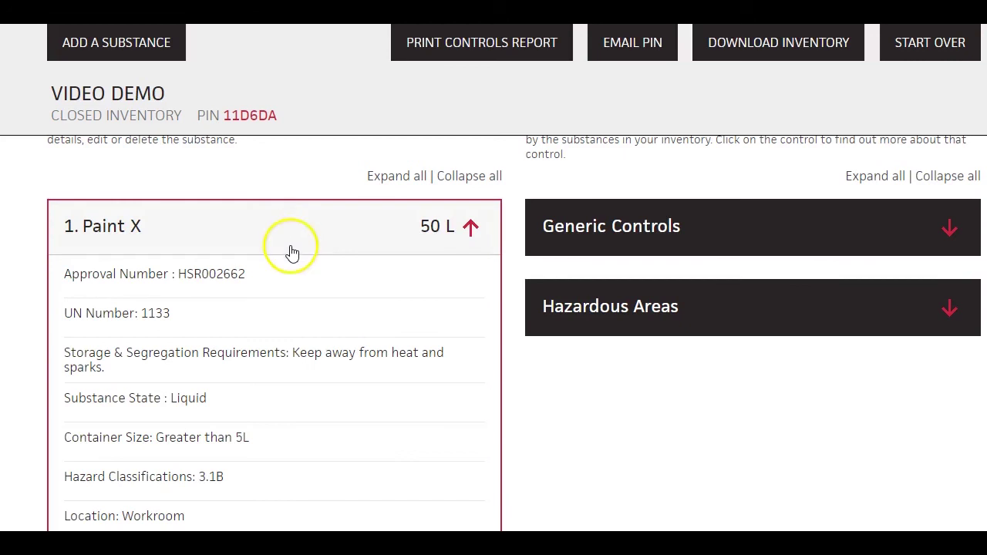
pyautogui.scroll(-1, 289, 254)
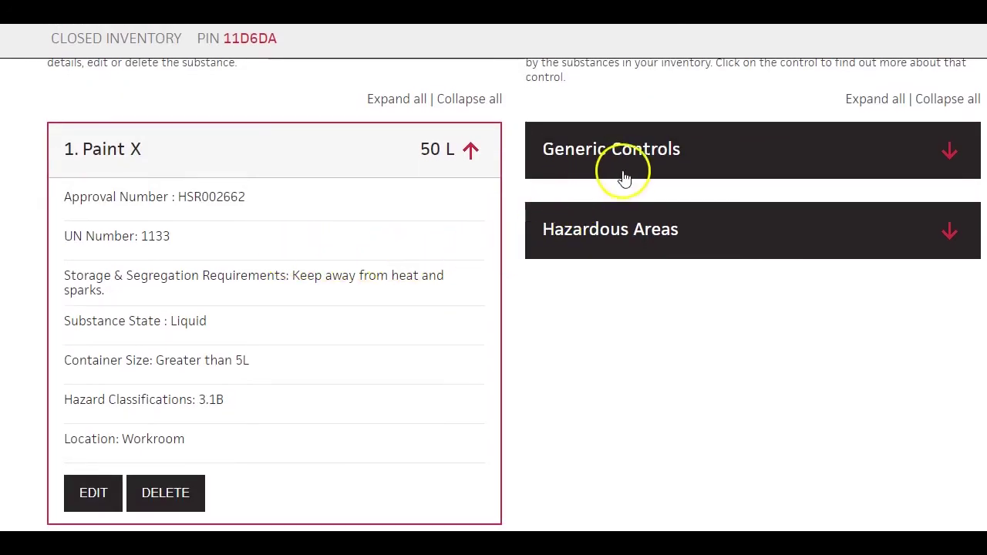
pyautogui.click(629, 229)
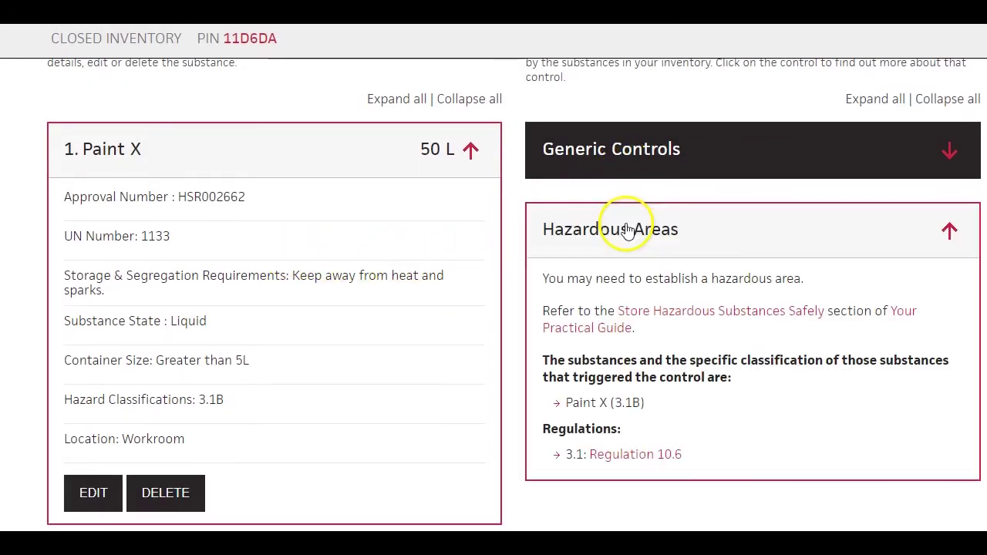
pyautogui.click(620, 174)
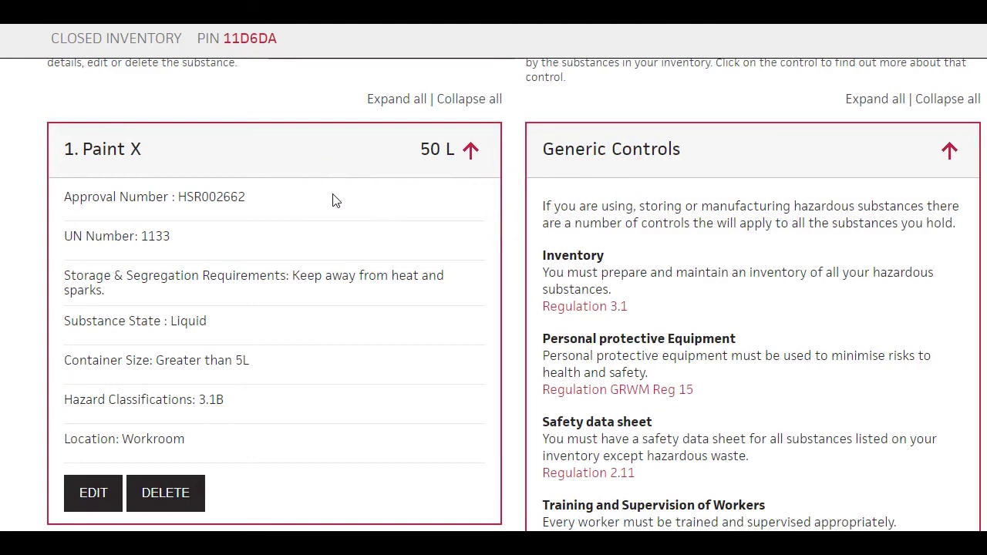
pyautogui.scroll(3, 333, 201)
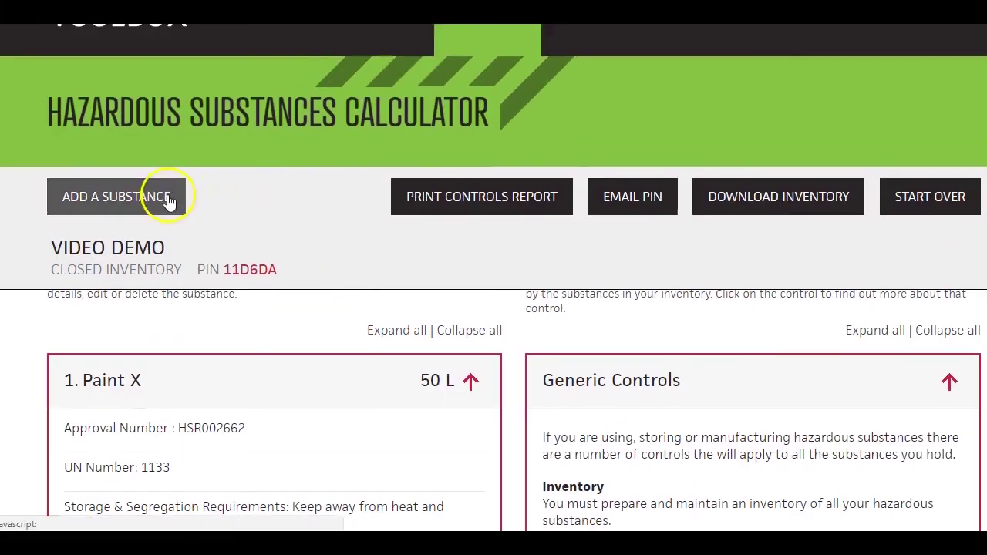
# Add another substance by searching 'LPG' and picking HSR001009 LPG (liquified petroleum gas)
pyautogui.click(169, 200)
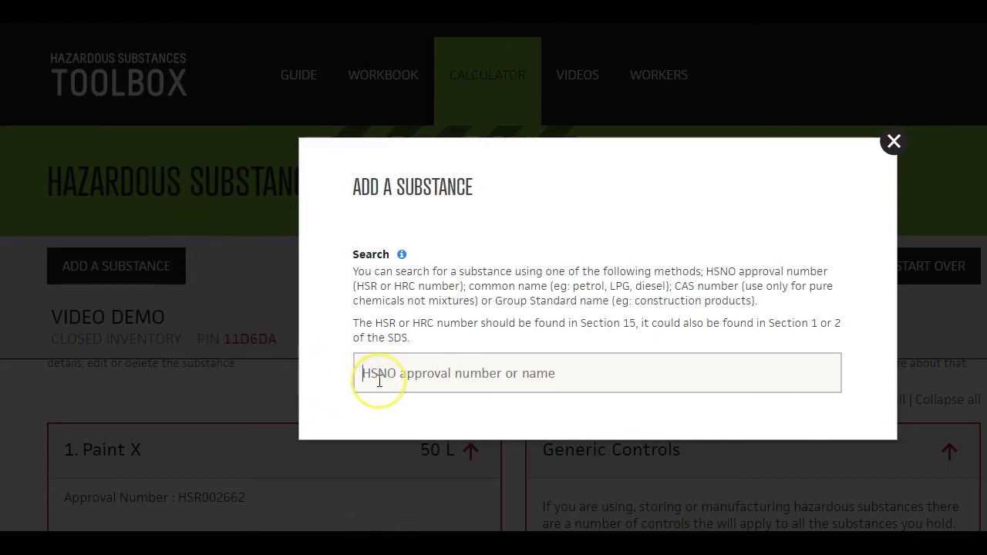
pyautogui.write('LP')
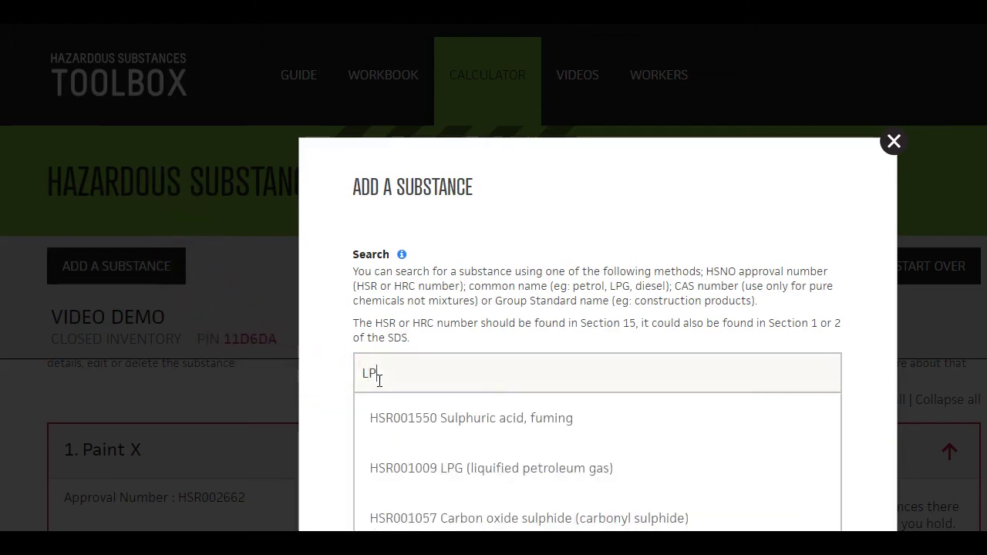
pyautogui.write('G')
pyautogui.click(389, 409)
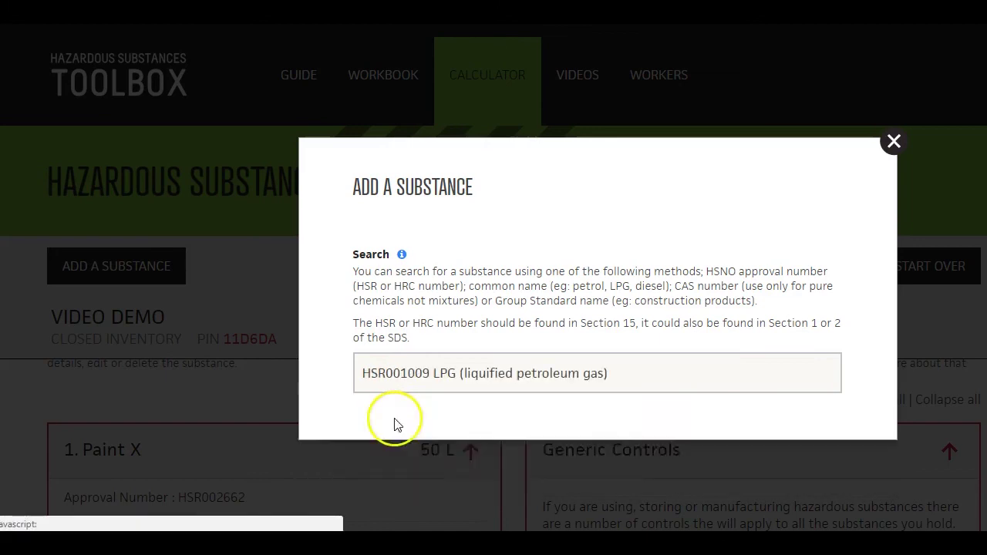
pyautogui.scroll(-1, 395, 425)
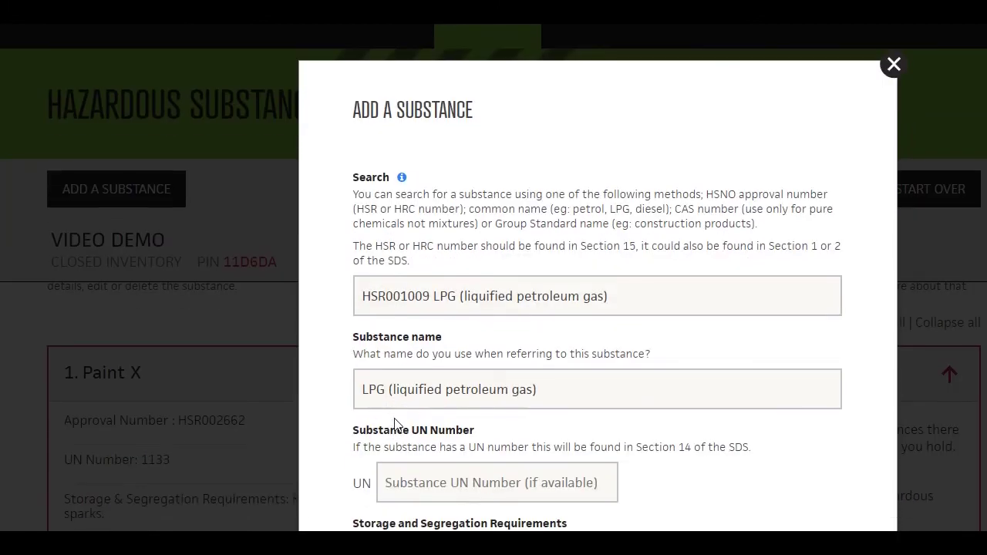